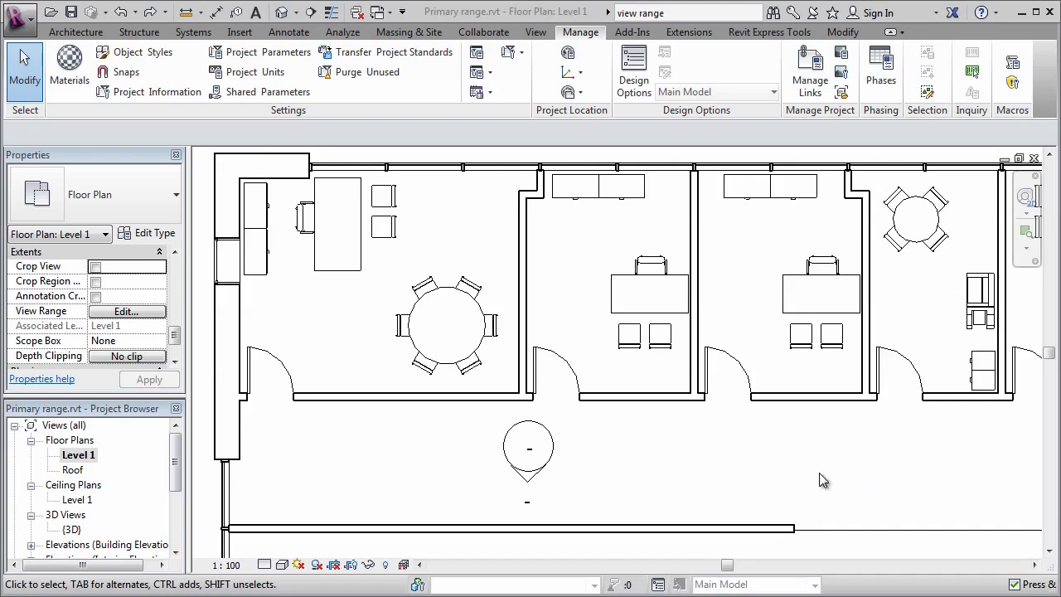
Review the view range offsets of the Level 1 floor plan, in particular the cut plane height.
left_click(175, 335)
left_click_drag(175, 336, 173, 324)
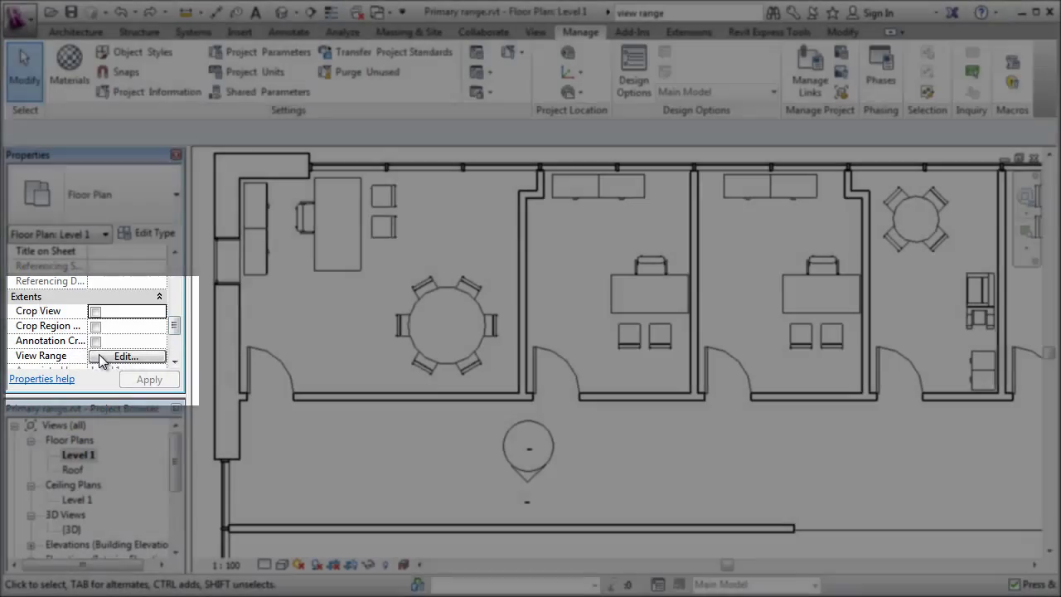
left_click(99, 356)
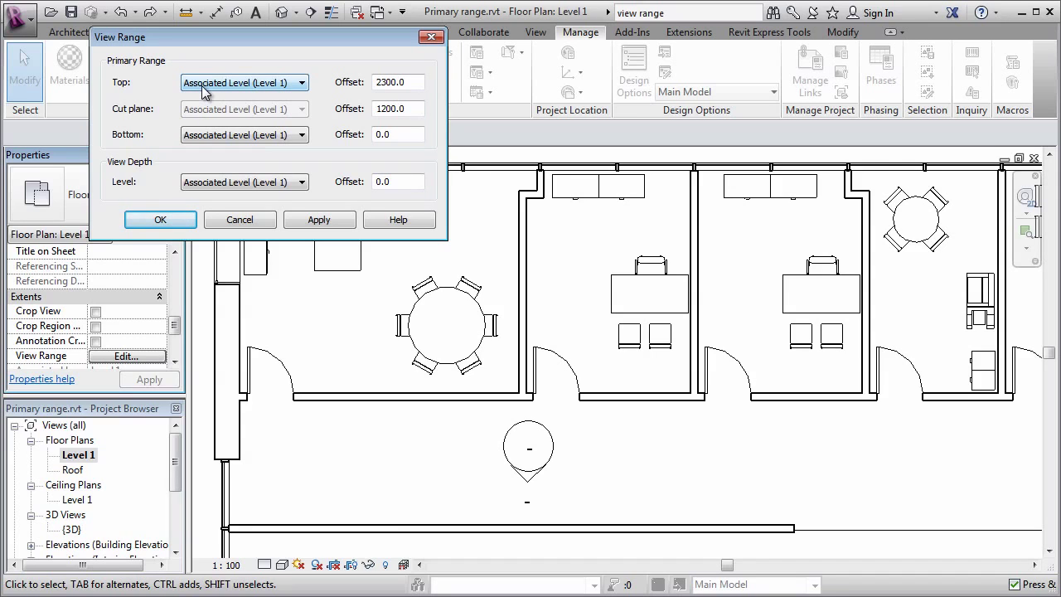
left_click_drag(410, 109, 337, 110)
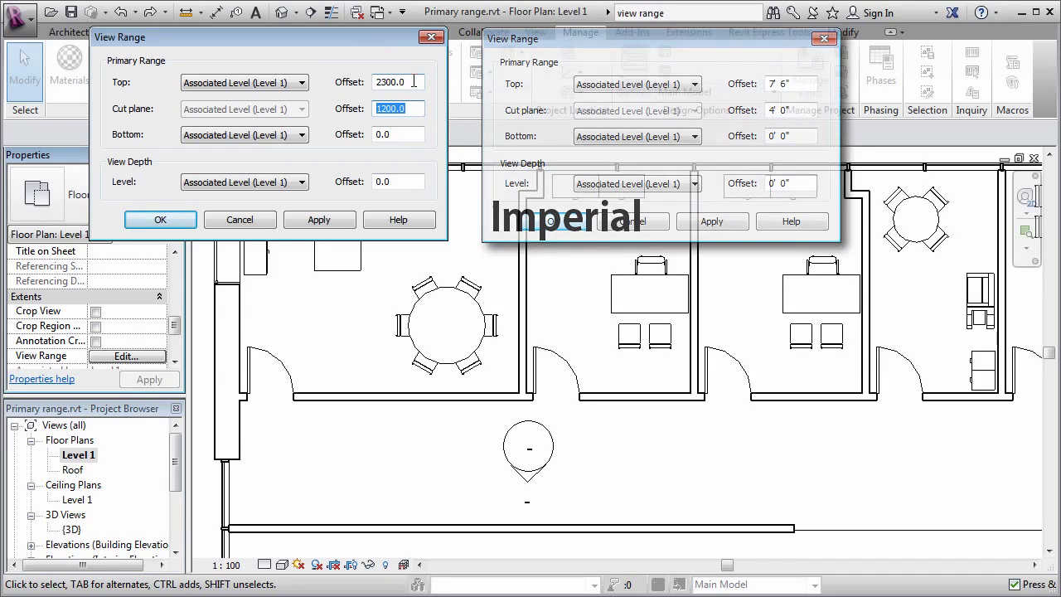
left_click(411, 108)
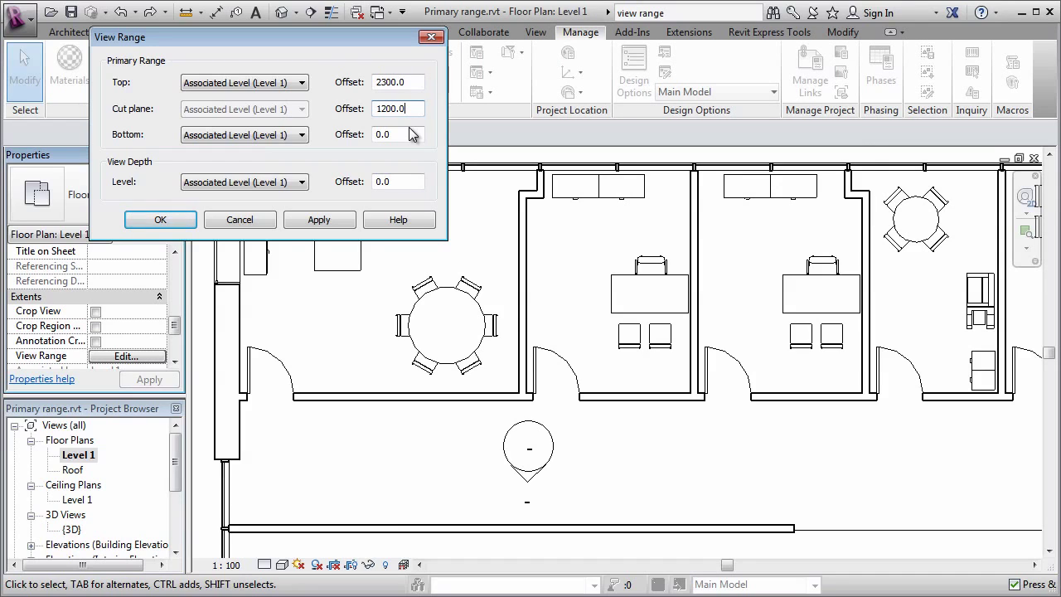
left_click(175, 222)
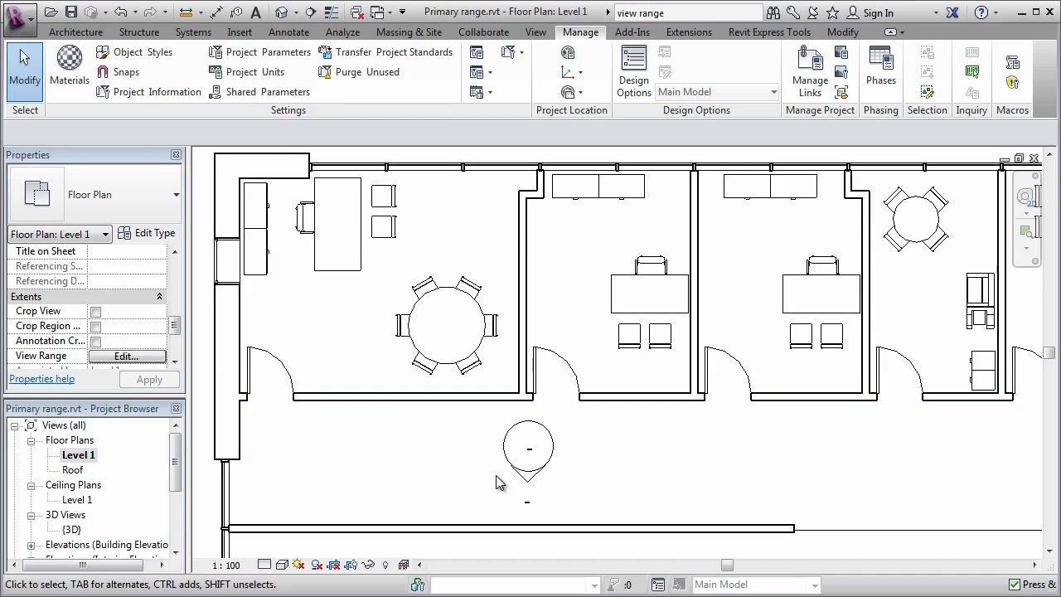
Check the wall fixture's height in the interior elevation and set the Level 1 floor plan's cut plane offset to 1250.
double_click(538, 478)
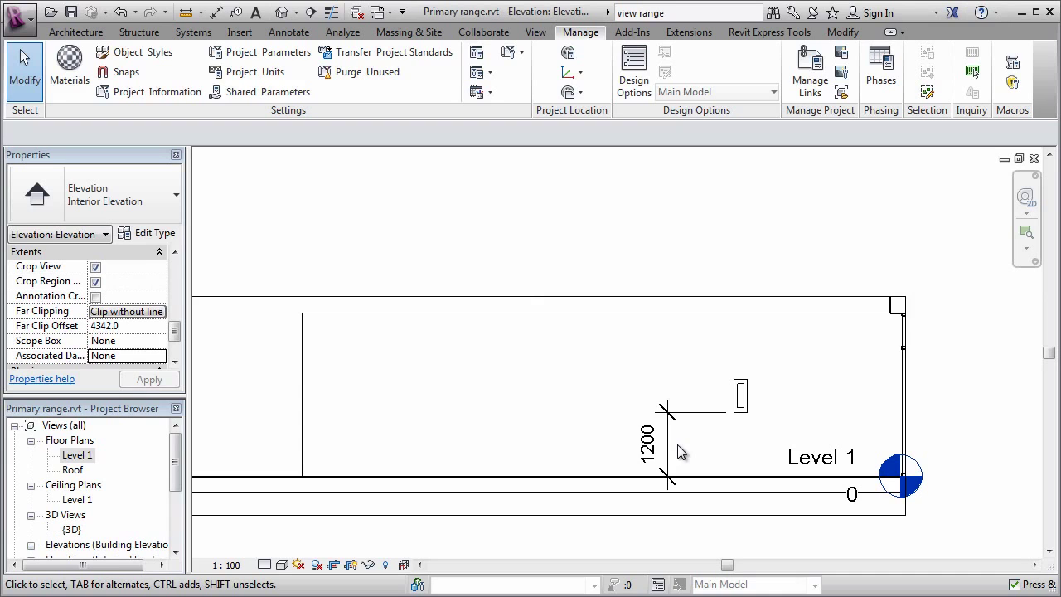
double_click(74, 455)
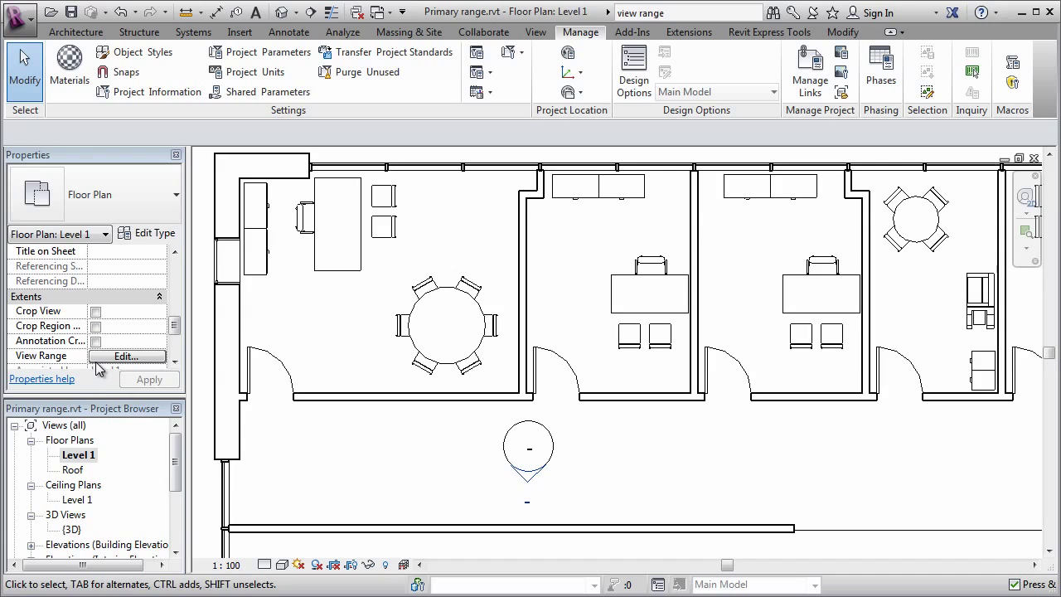
left_click(124, 355)
left_click(394, 109)
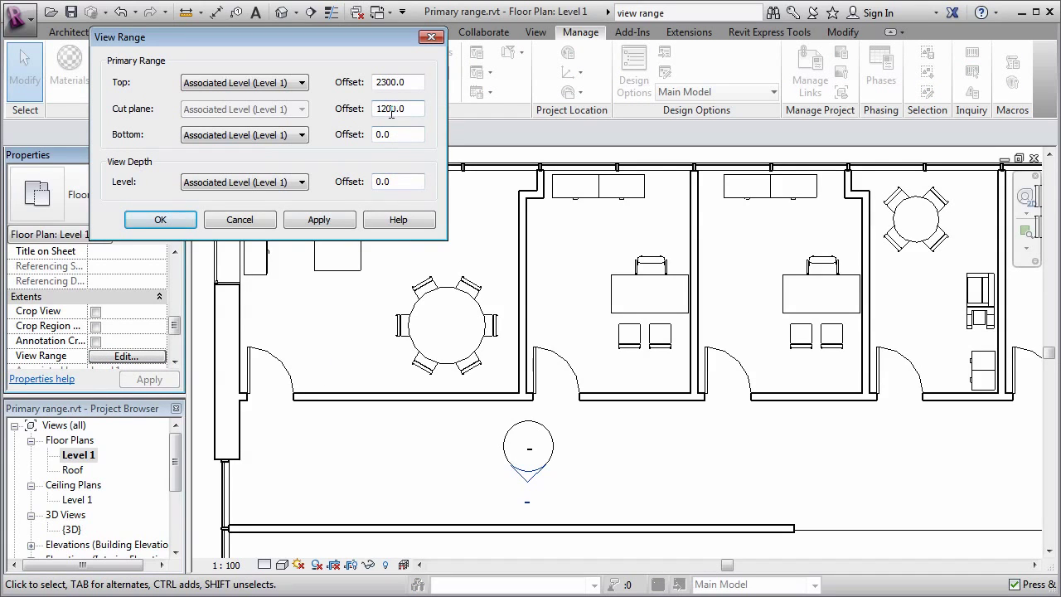
key("BackSpace")
type("5")
left_click(159, 220)
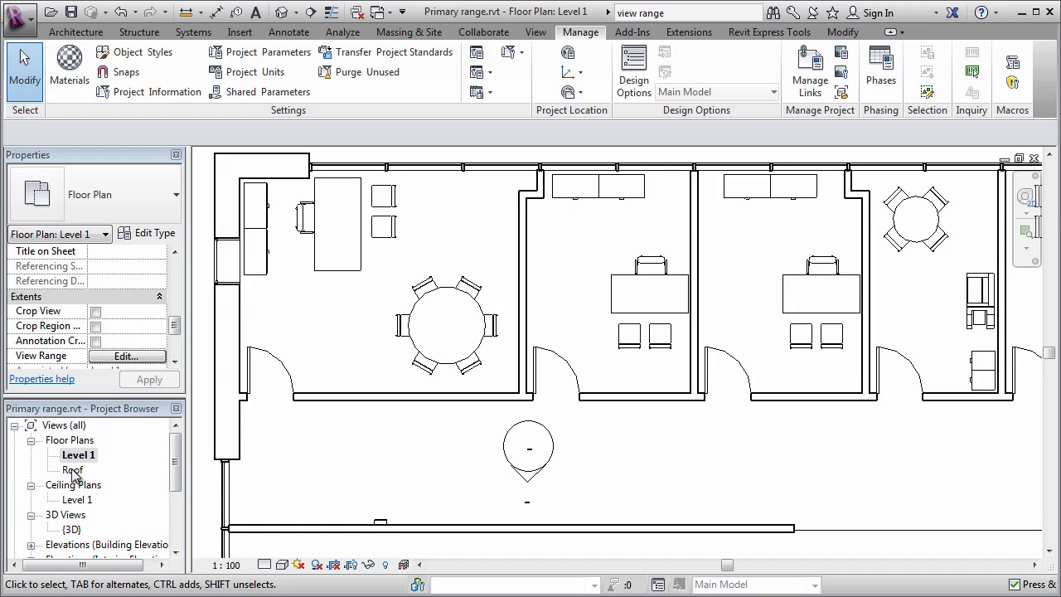
View the roof in 3D, and enter a cut plane offset of 4500 in the Roof floor plan's view range.
double_click(71, 528)
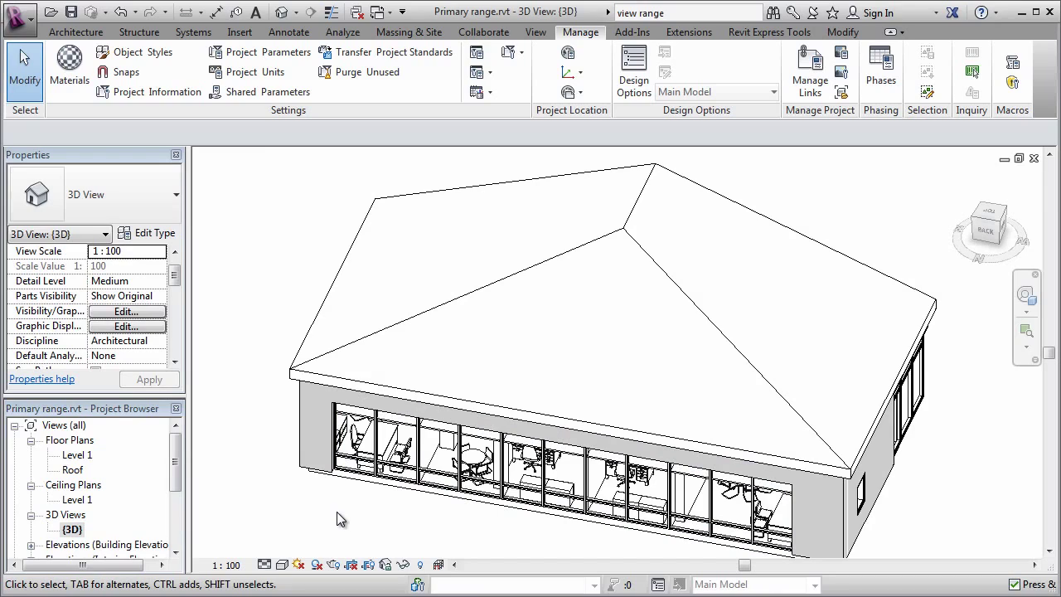
double_click(73, 470)
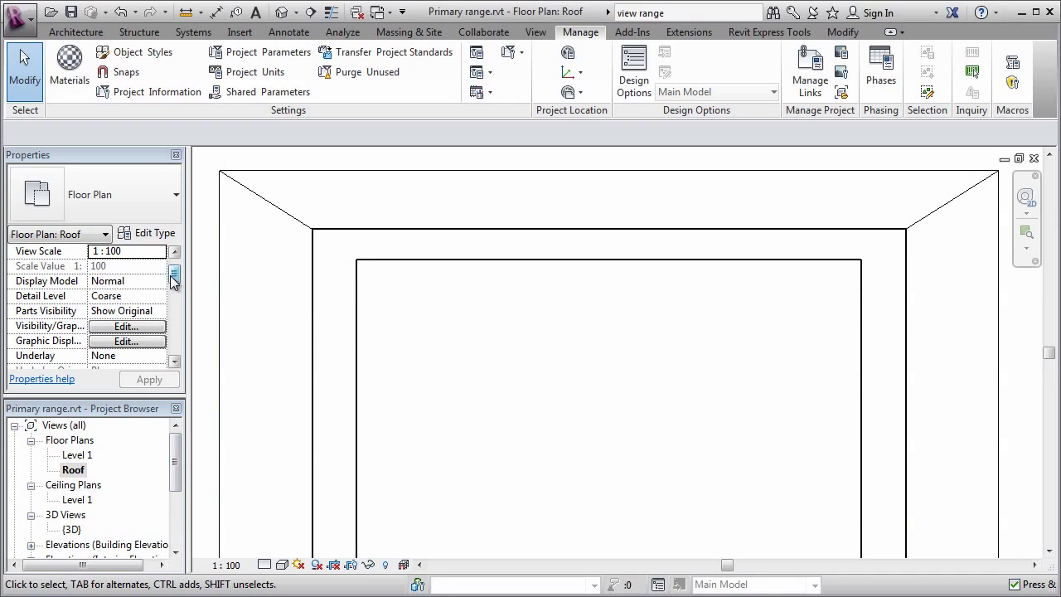
left_click_drag(173, 281, 173, 335)
left_click(125, 311)
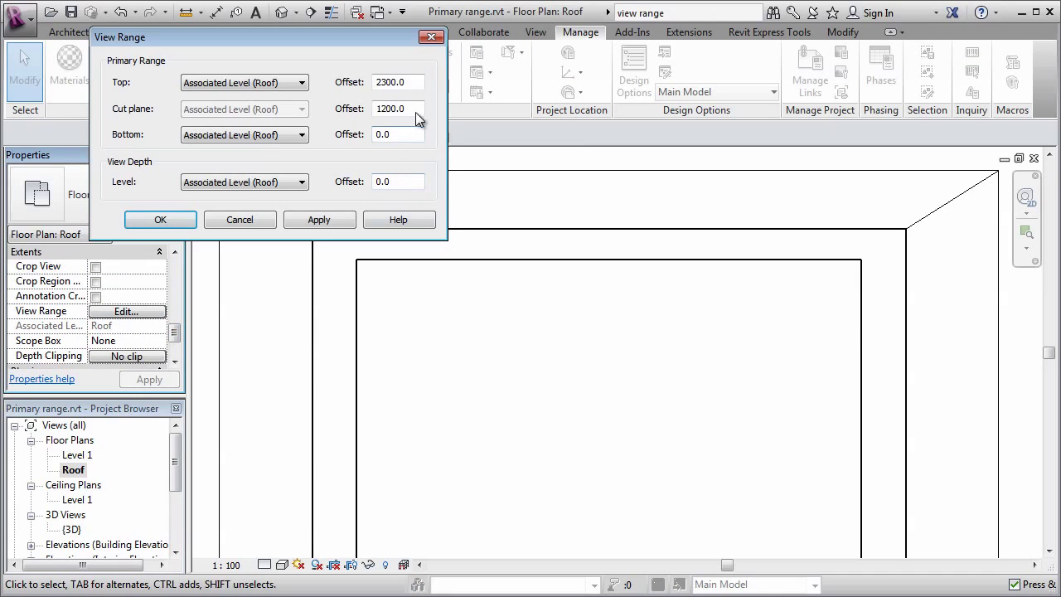
left_click_drag(415, 109, 357, 107)
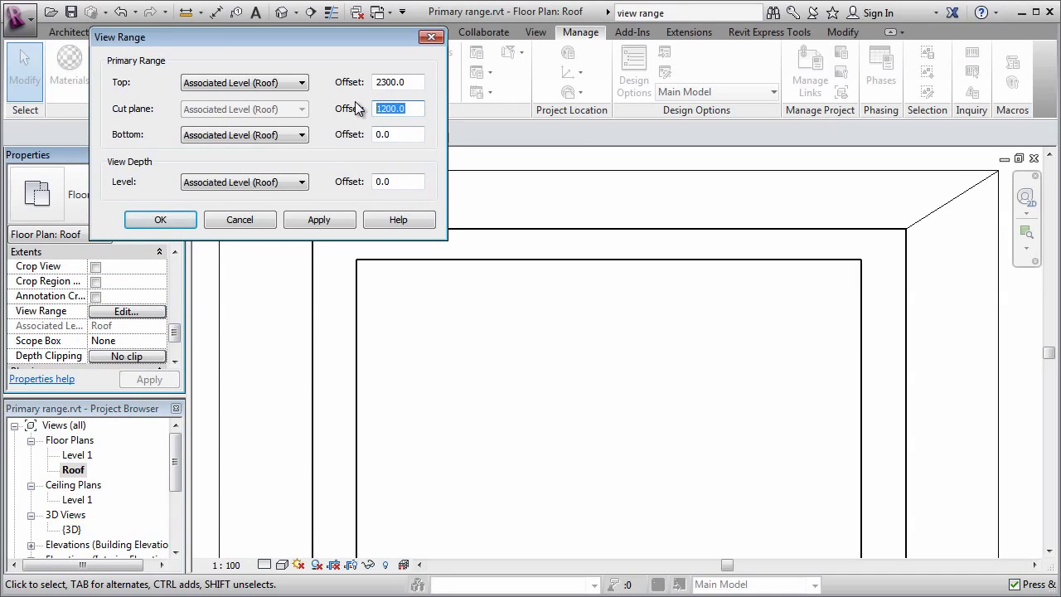
type("4500")
left_click(342, 222)
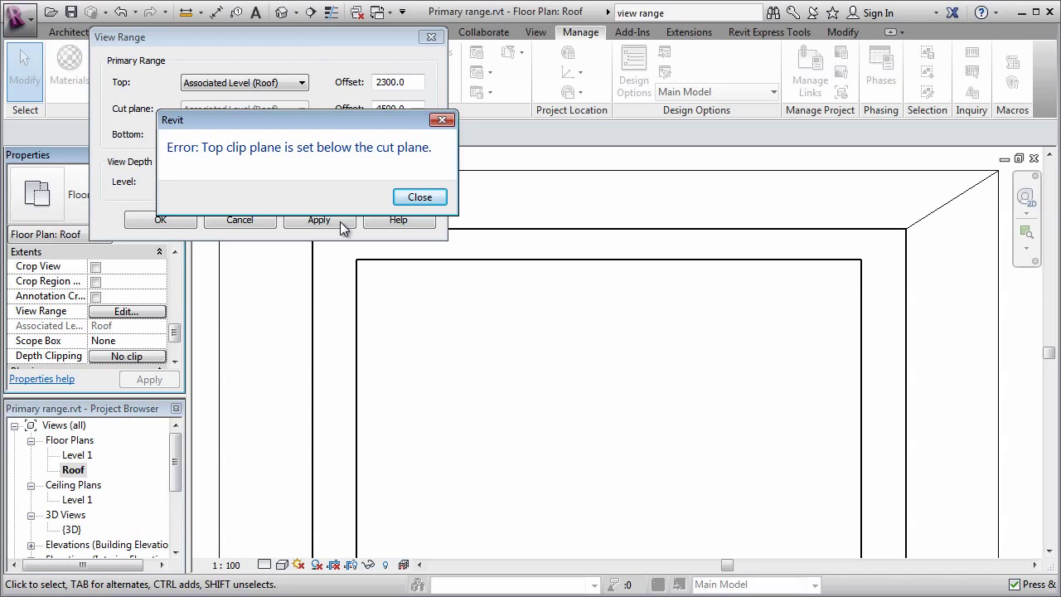
left_click(436, 199)
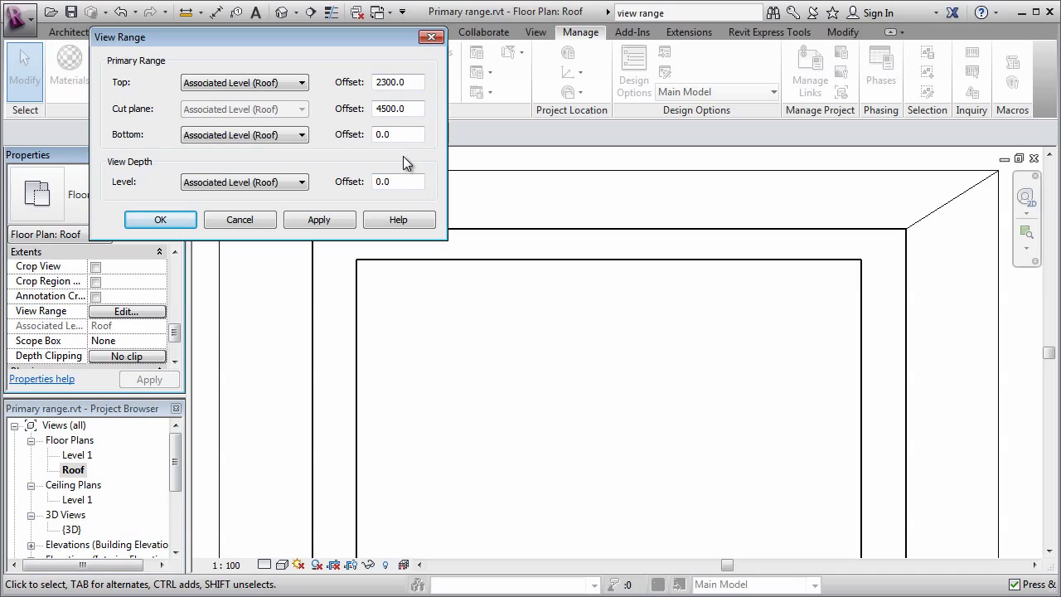
Set the top offset of the Roof floor plan's view range to 5000 and accept the settings.
type("5000.0")
left_click(417, 127)
left_click(170, 219)
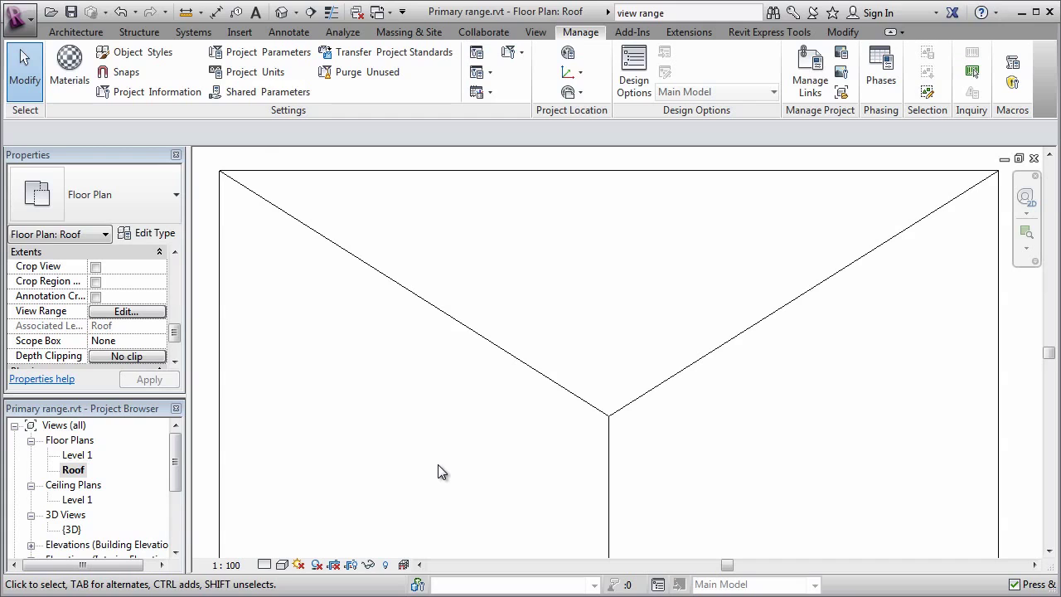
Set the cut plane offset in the Level 1 ceiling plan's view range to 2000.
double_click(78, 499)
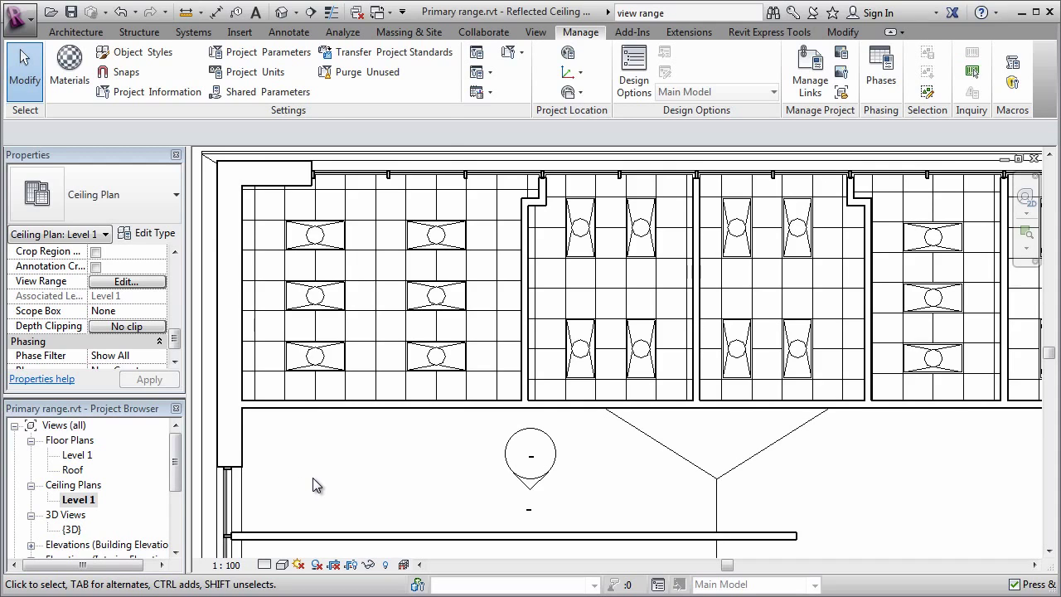
key("v")
key("r")
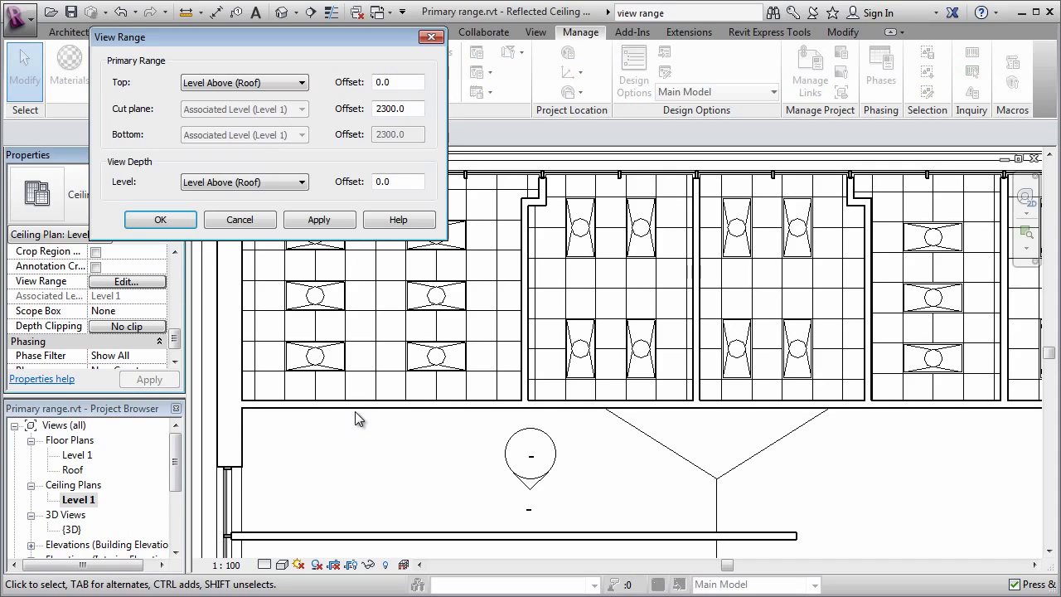
left_click(386, 109)
key("BackSpace")
type("0")
left_click(318, 219)
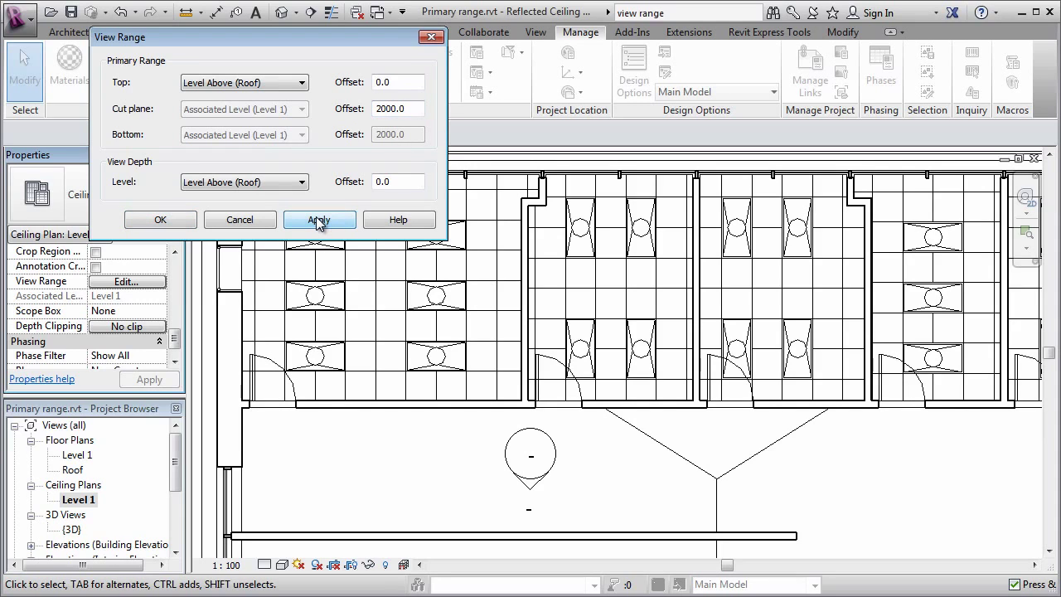
left_click(160, 220)
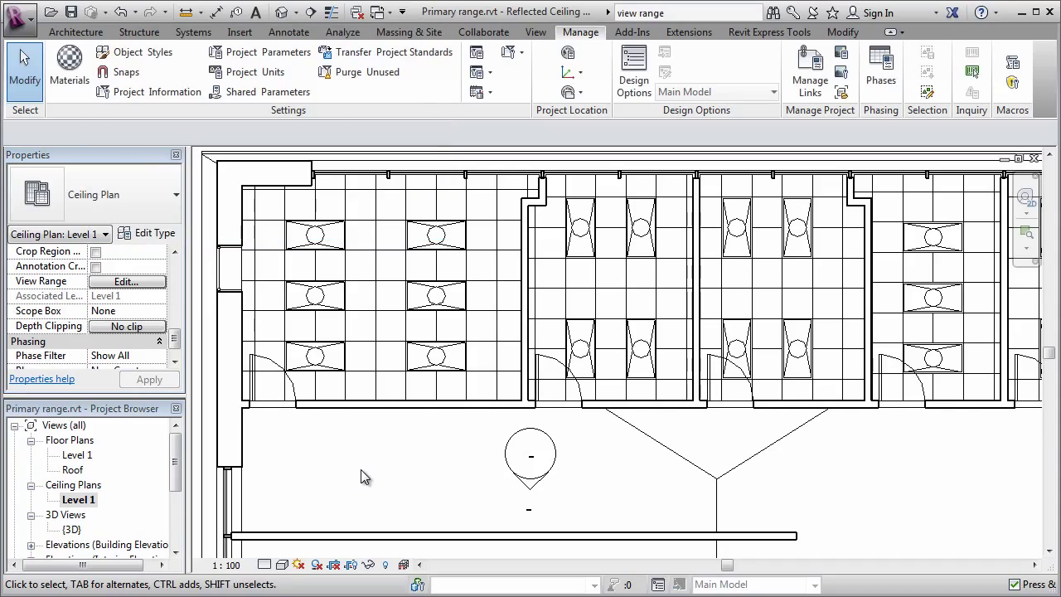
Hide the Doors category in the Level 1 ceiling plan through its visibility overrides.
key("v")
key("g")
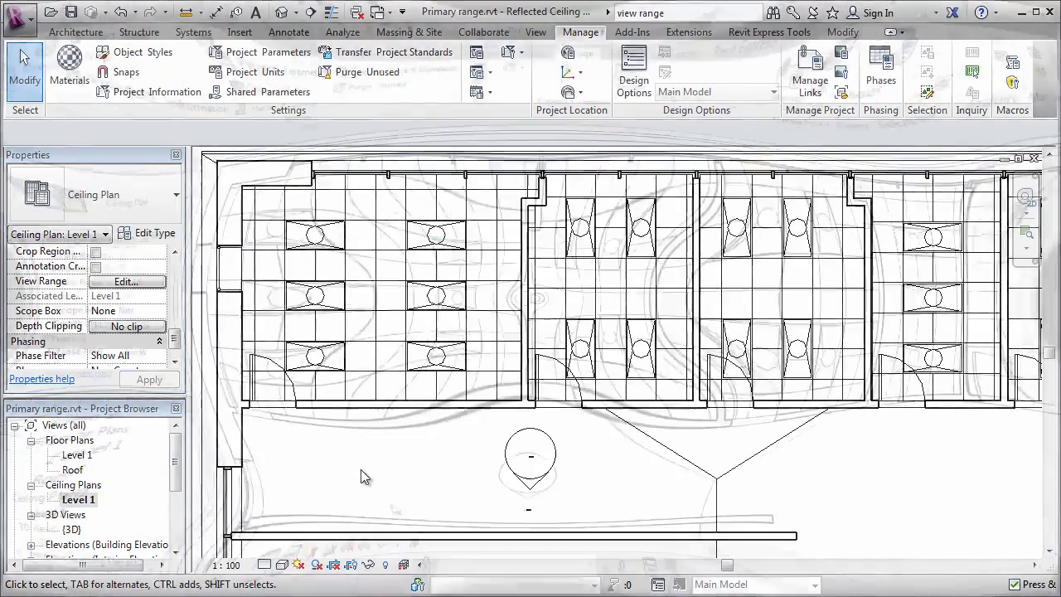
left_click(440, 379)
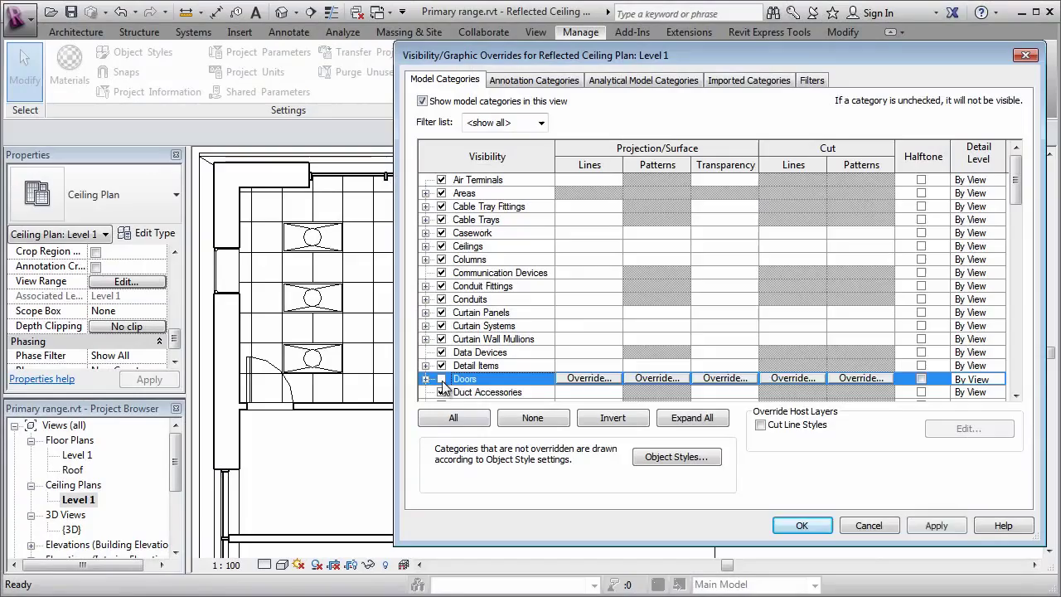
left_click(802, 525)
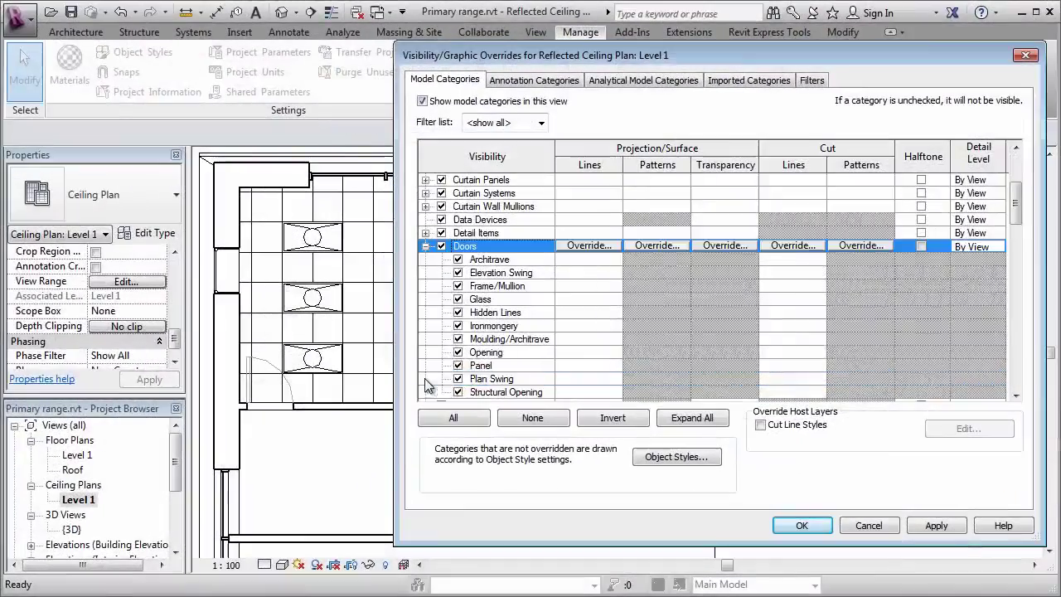
Override the cut lines of the doors' Panel subcategory in the ceiling plan with the Dash pattern.
left_click(509, 368)
left_click(588, 365)
left_click(348, 231)
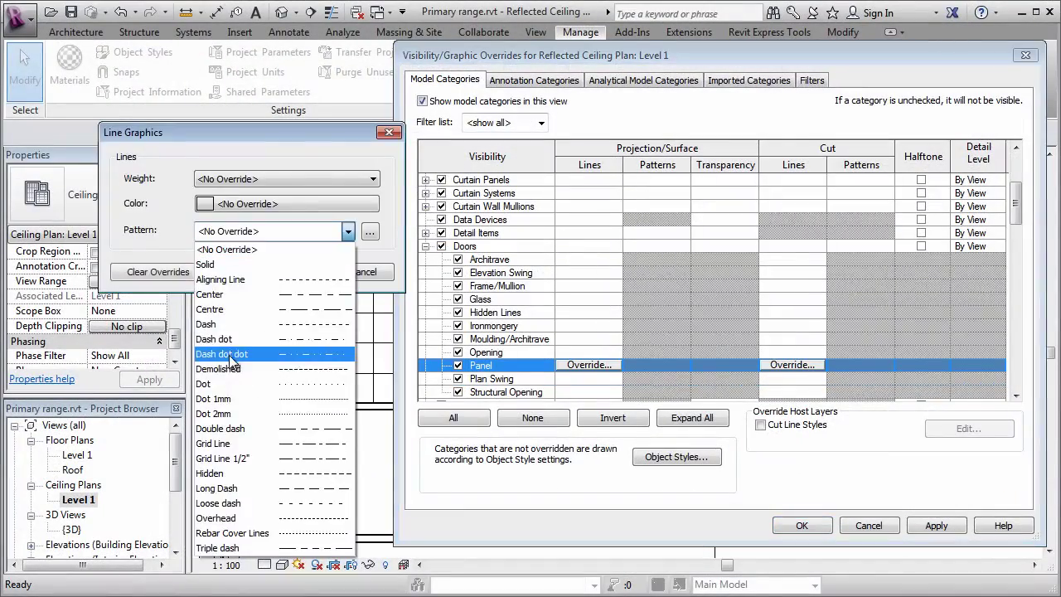
left_click(248, 329)
left_click(294, 271)
Override the lines of the doors' Plan Swing subcategory with the Dash pattern and accept the visibility overrides.
left_click(492, 378)
left_click(589, 378)
left_click(349, 231)
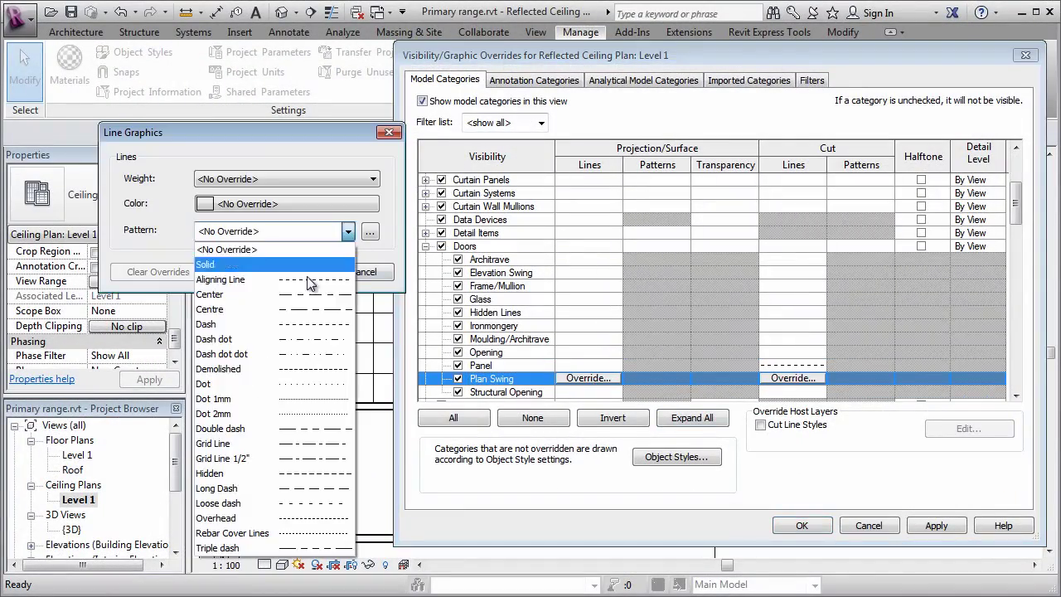
left_click(285, 328)
left_click(294, 272)
left_click(814, 528)
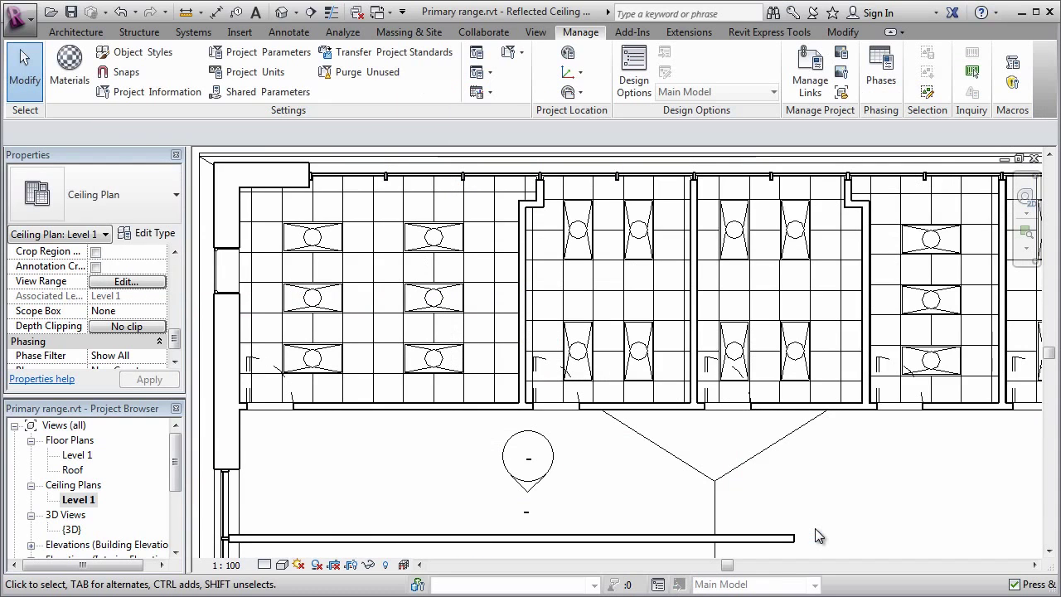